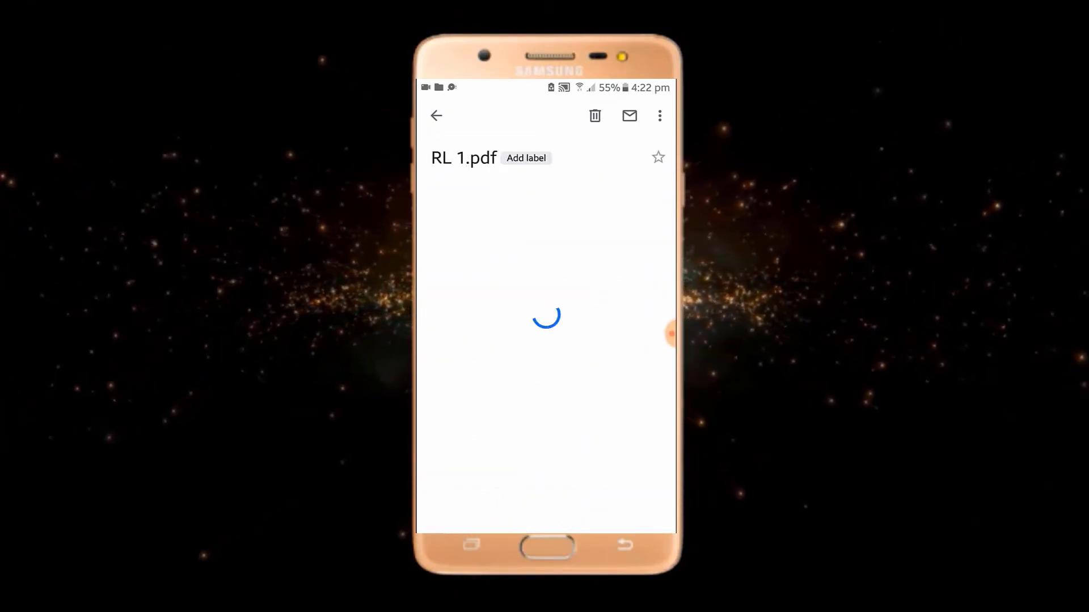
# Move the RL 1.pdf message back to the inbox via the overflow menu's Move to Inbox
pyautogui.click(660, 116)
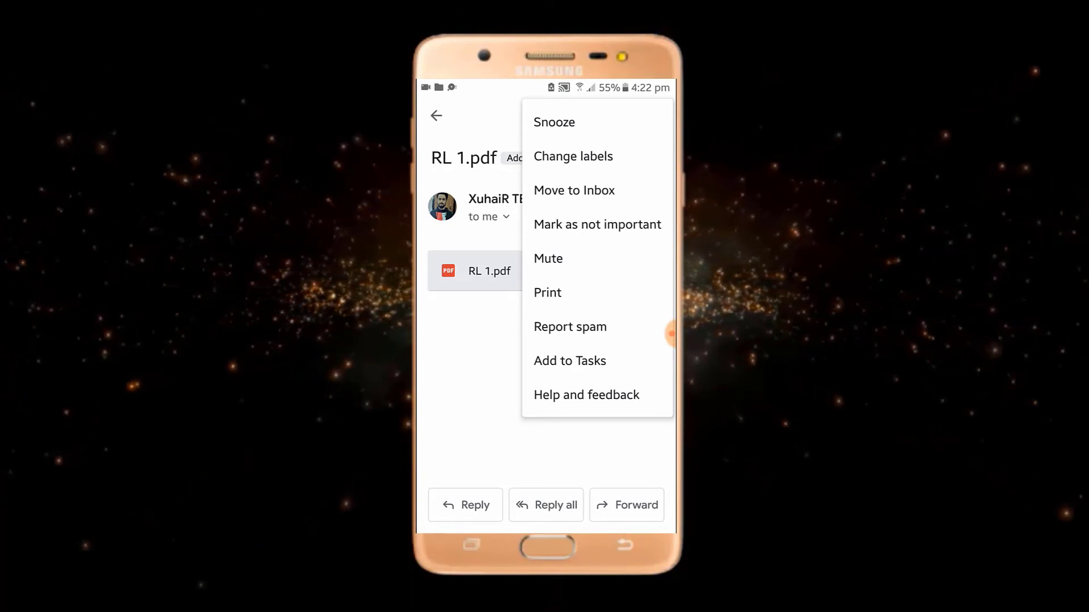
pyautogui.click(574, 190)
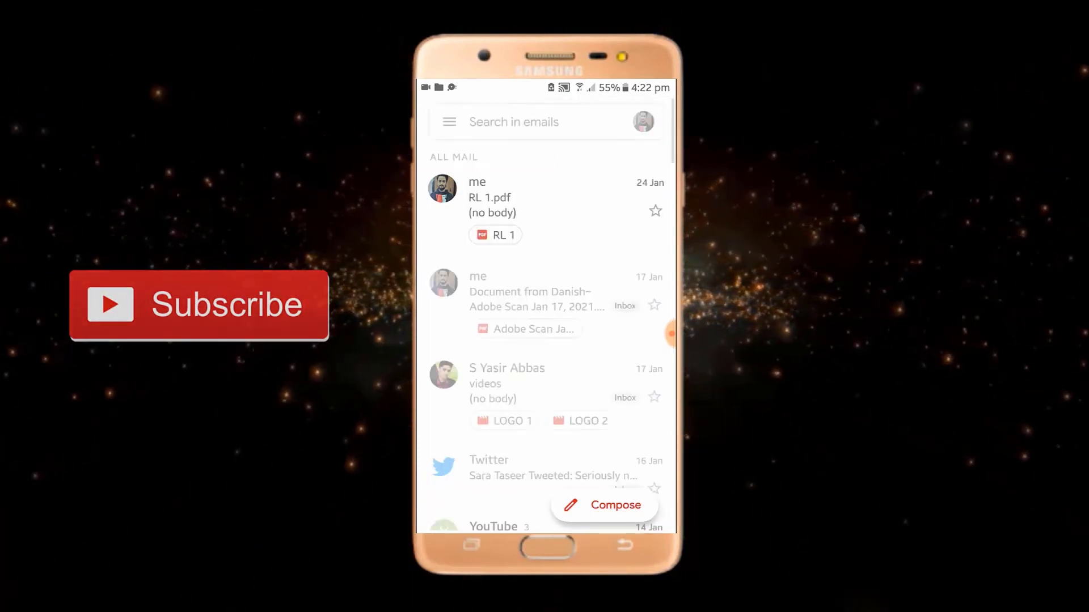
pyautogui.press('Escape')
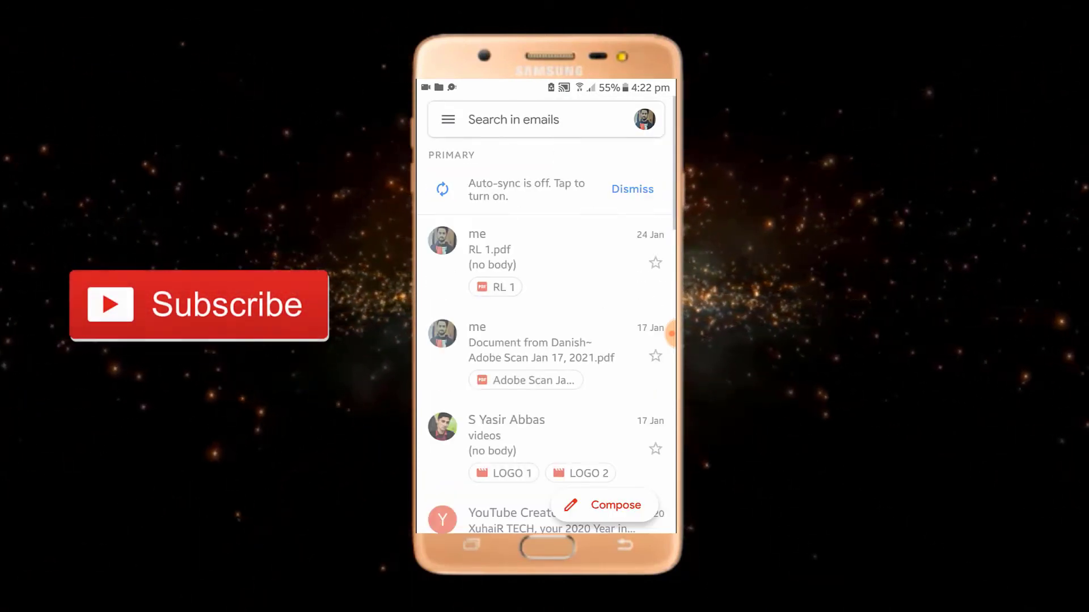